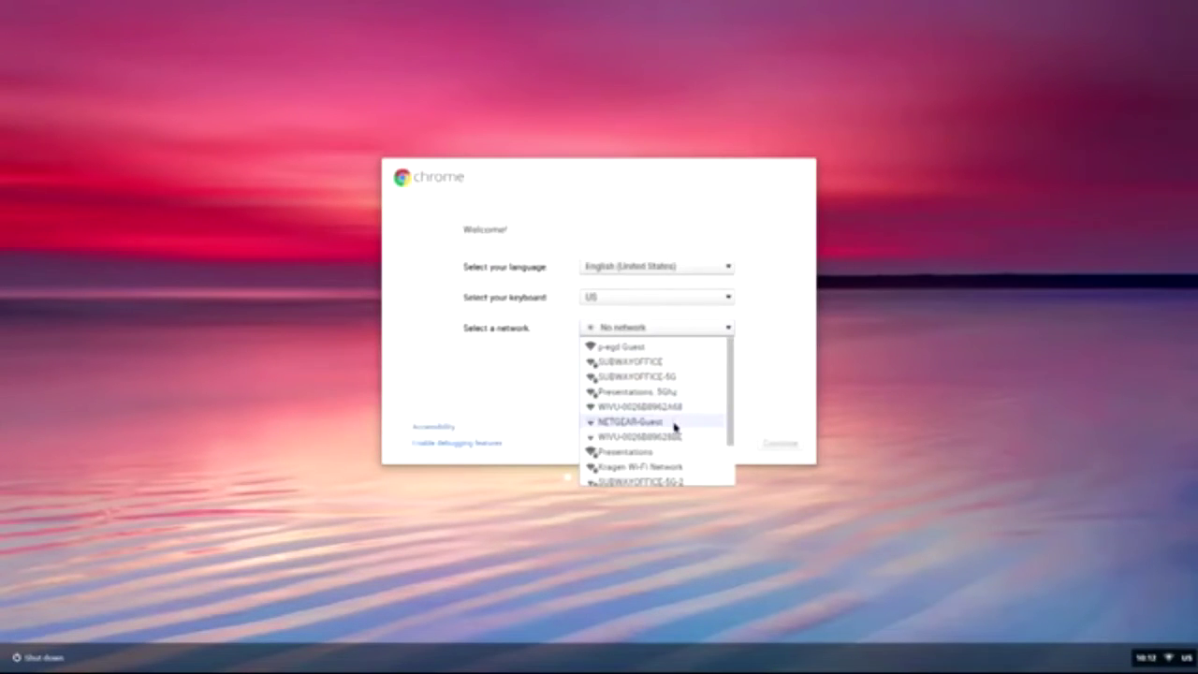
Connect the Chromebit to the Presentations_5Ghz Wi-Fi network with its password
click(674, 394)
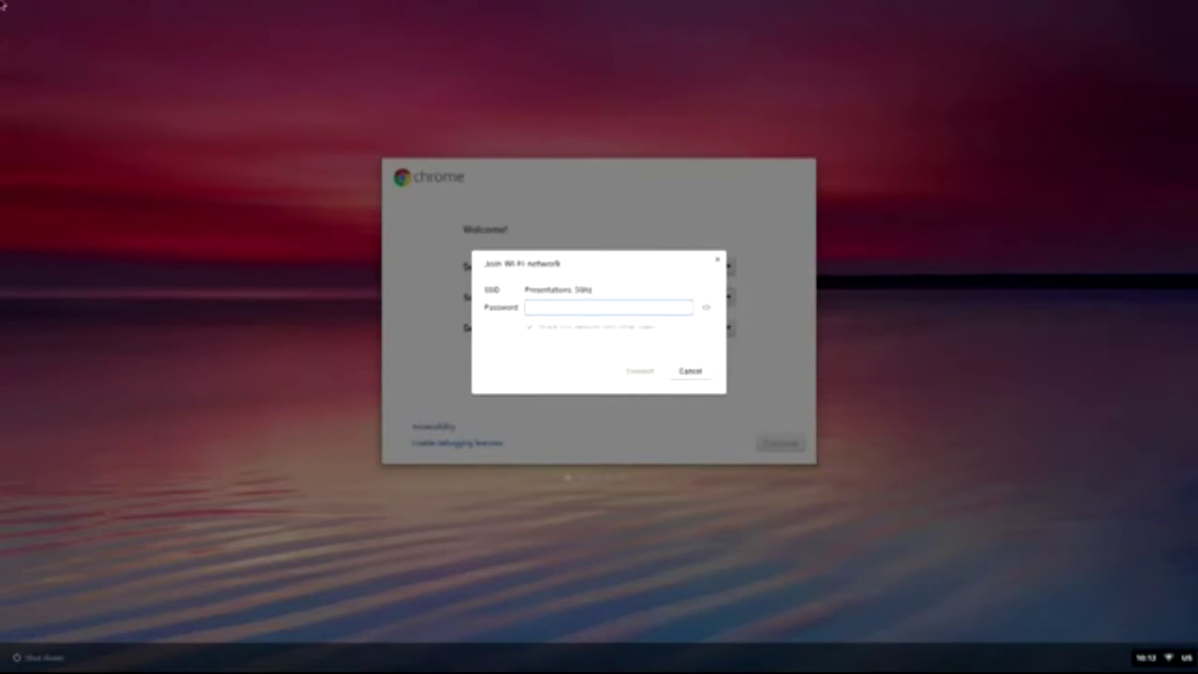
click(655, 375)
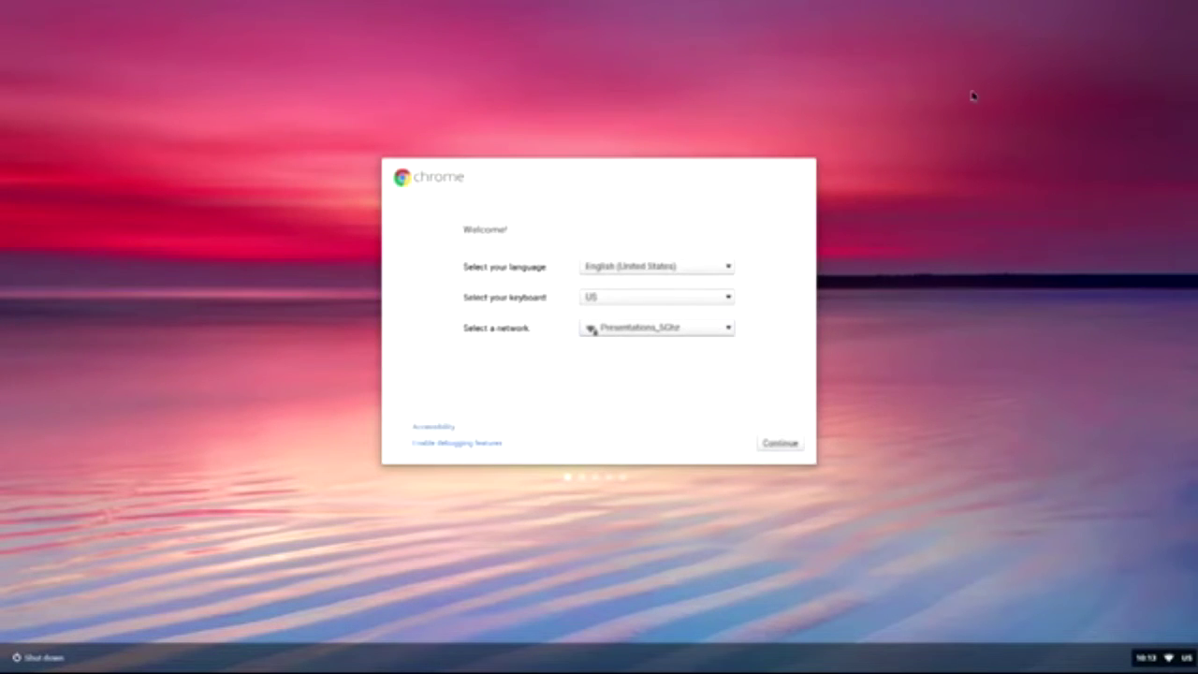
Accept the Chrome OS terms and enable automatic kiosk mode via Ctrl+Alt+K
click(777, 443)
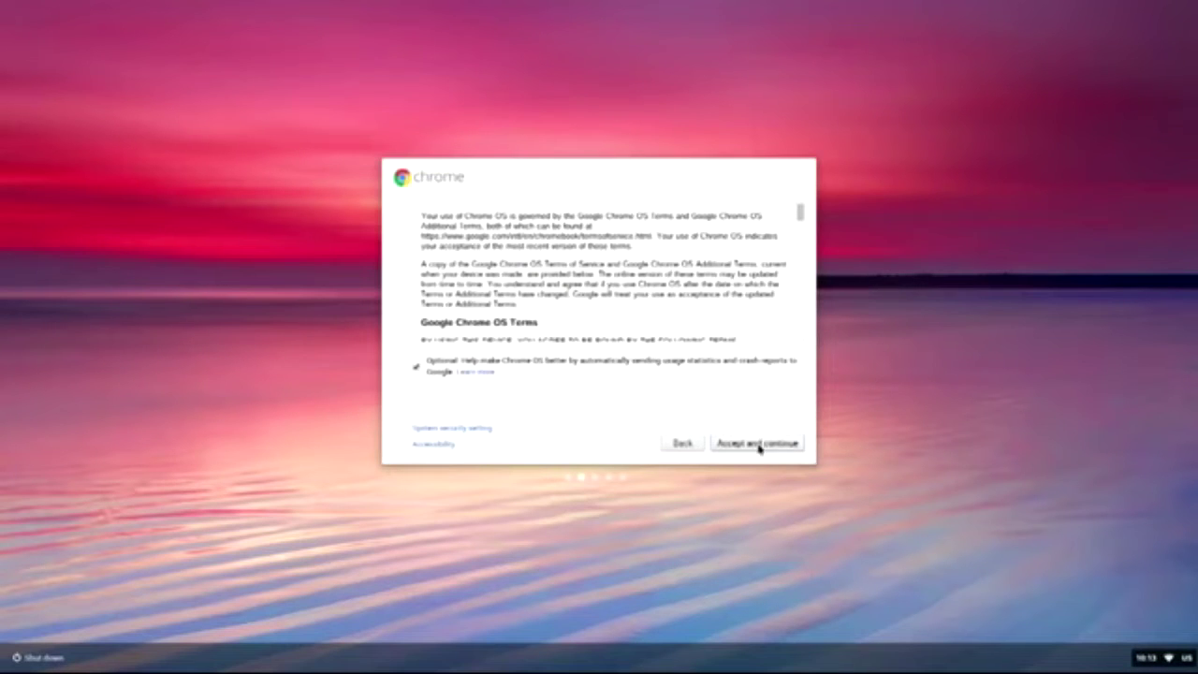
click(774, 444)
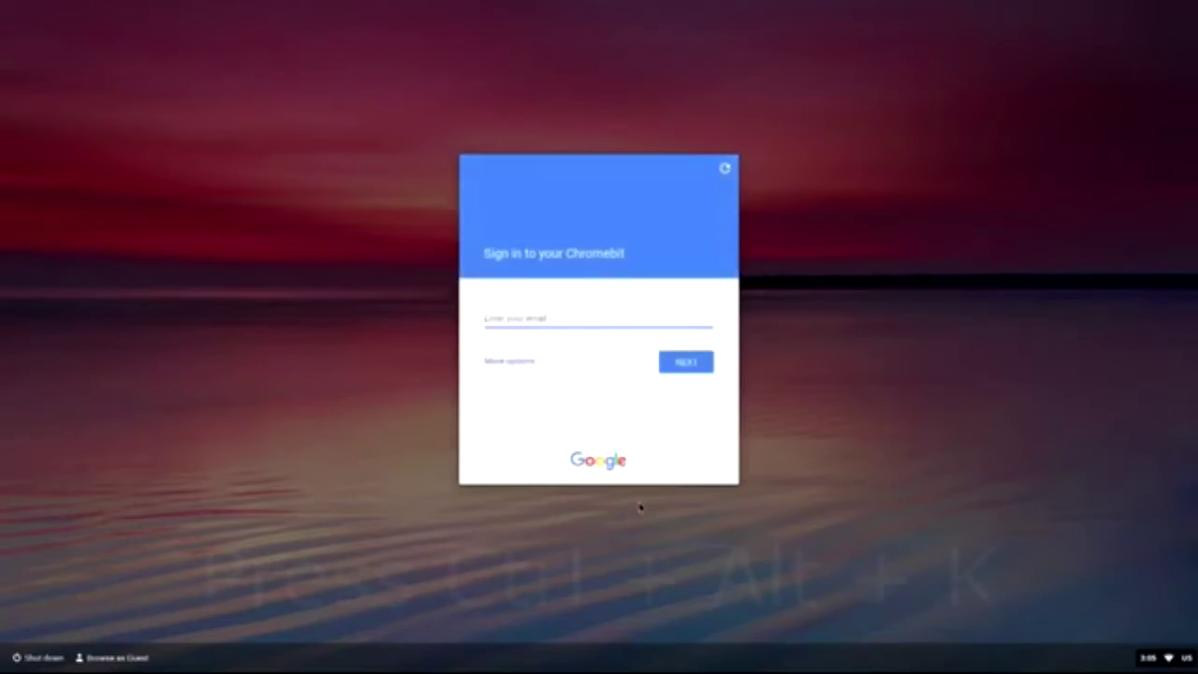
key(ctrl+alt+k)
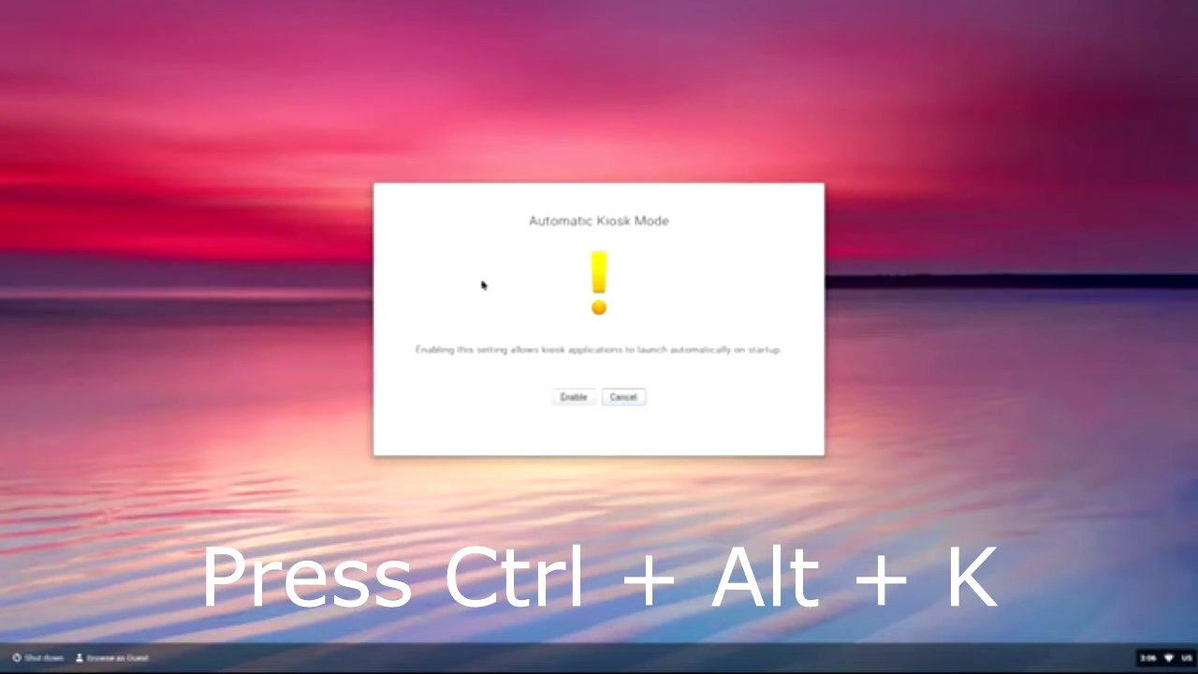
click(575, 397)
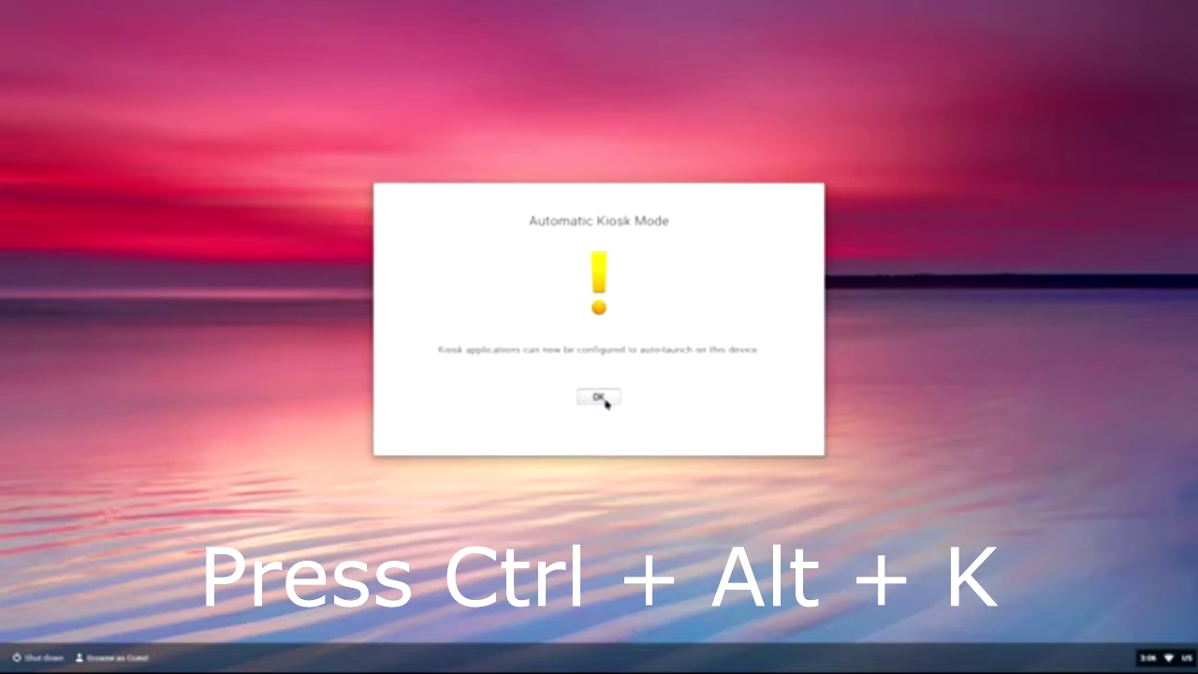
click(599, 397)
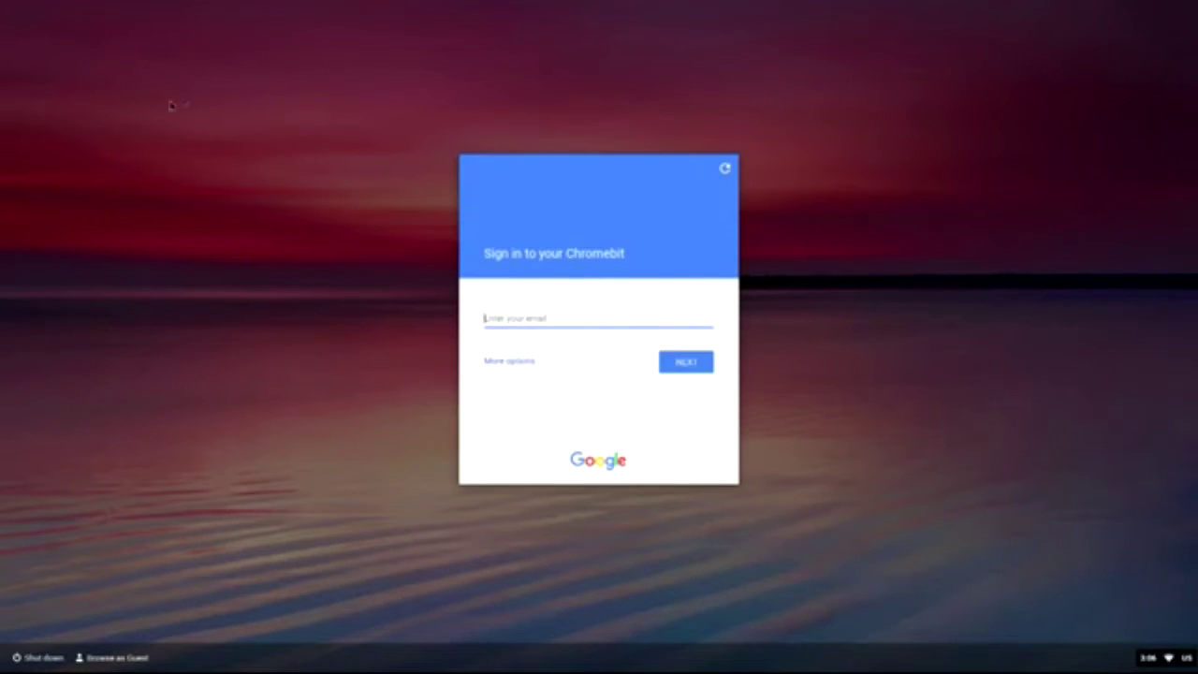
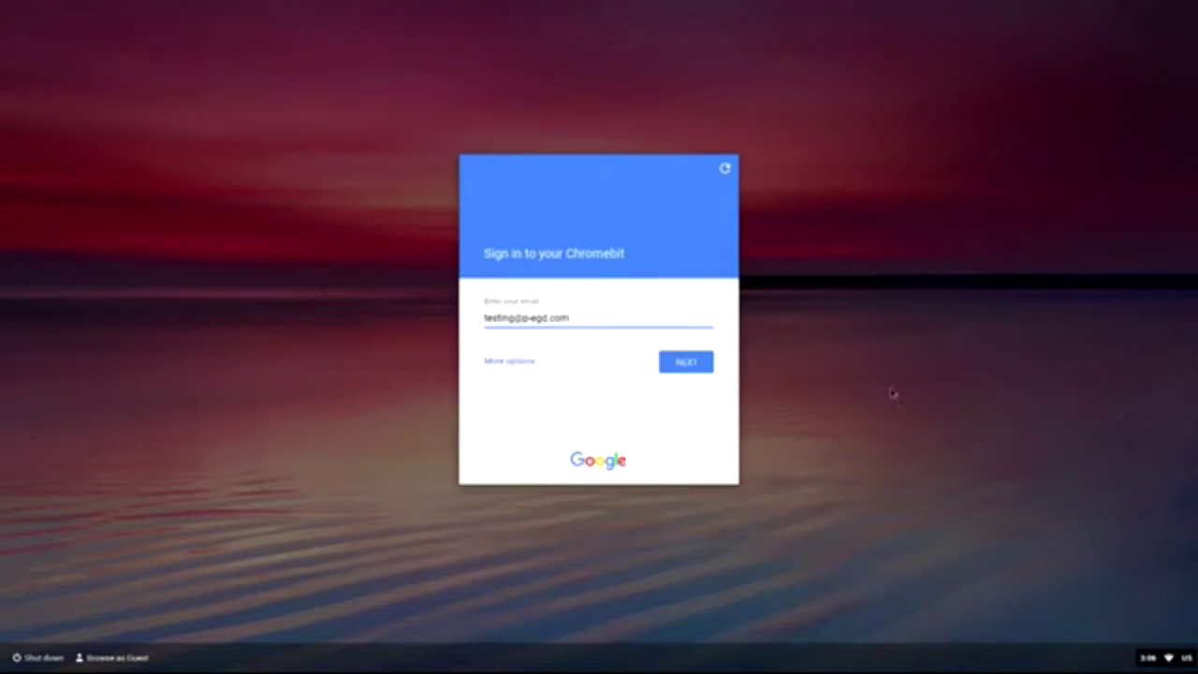
Enter the Google account's e-mail address and continue to sign in
click(685, 364)
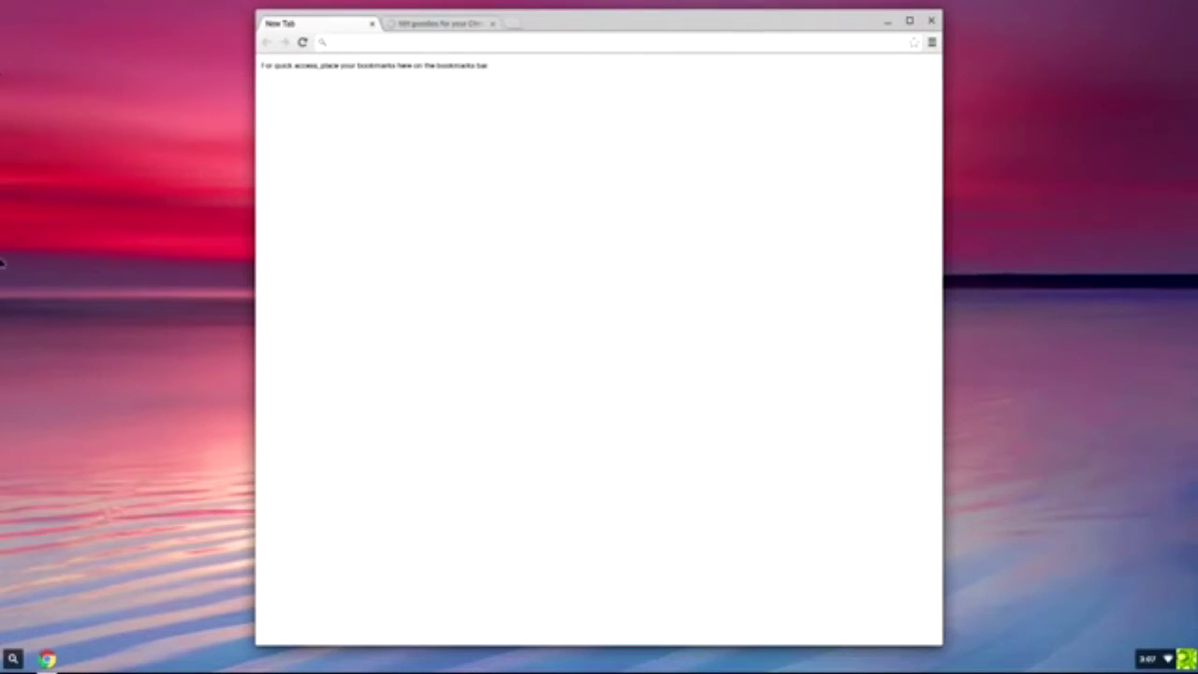
Go to chrome://extensions and select the Arreya app's extension ID for copying
text(chrom)
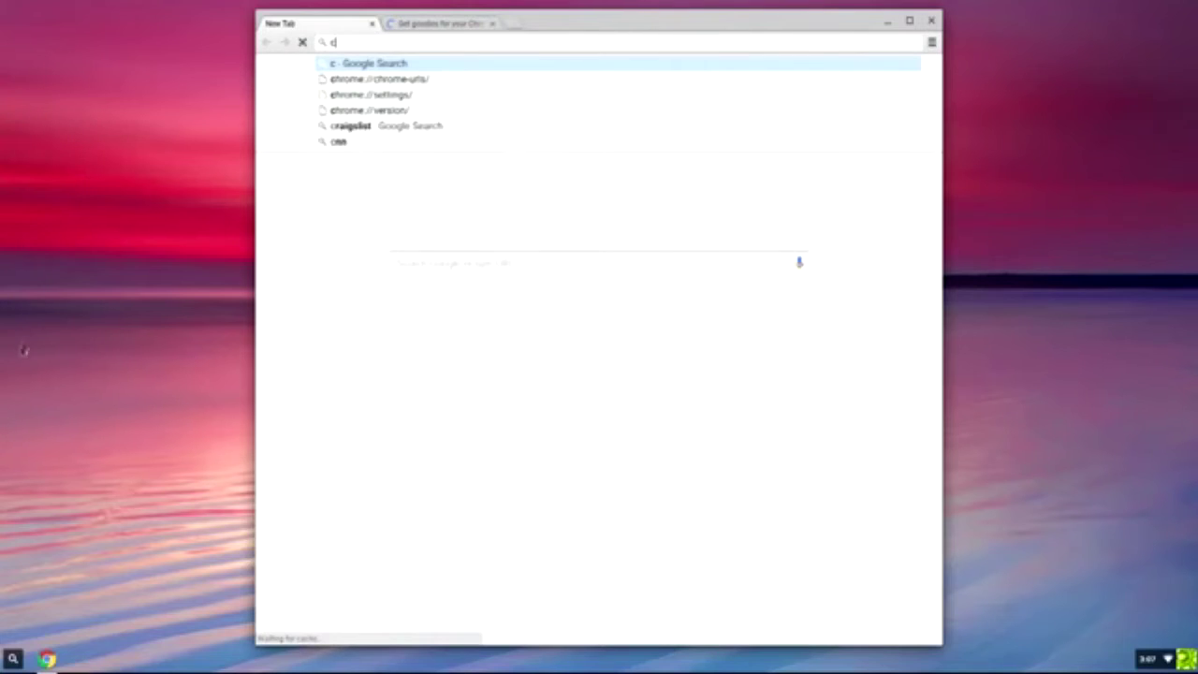
text(e)
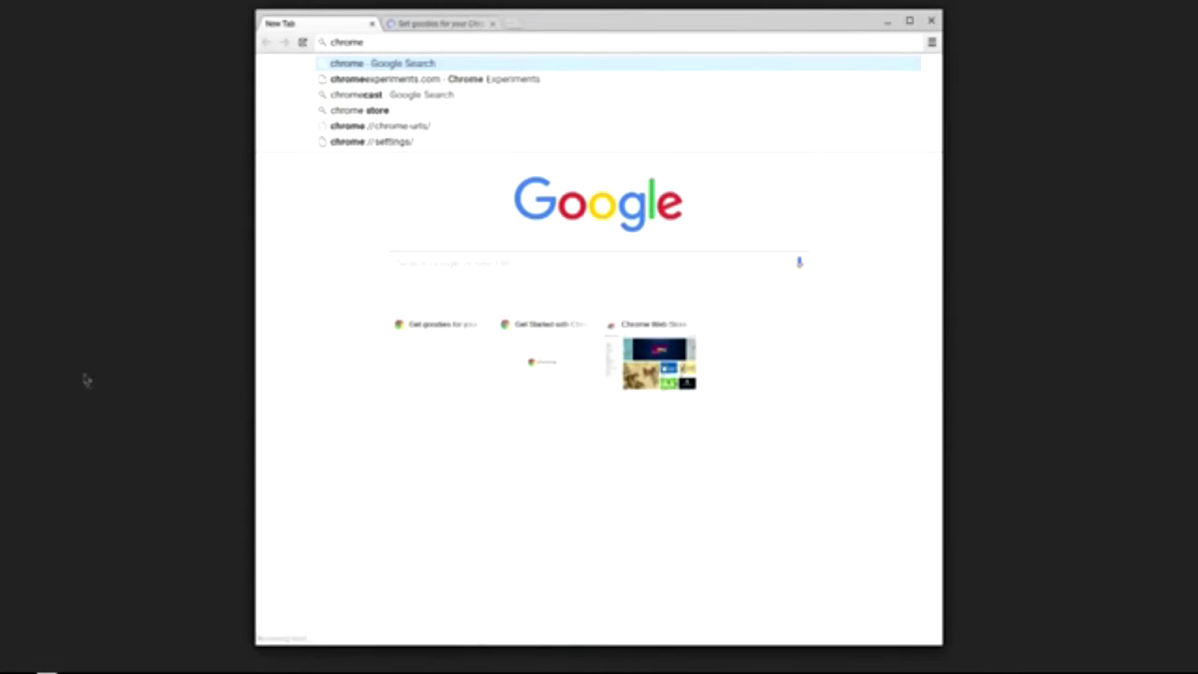
text(://e)
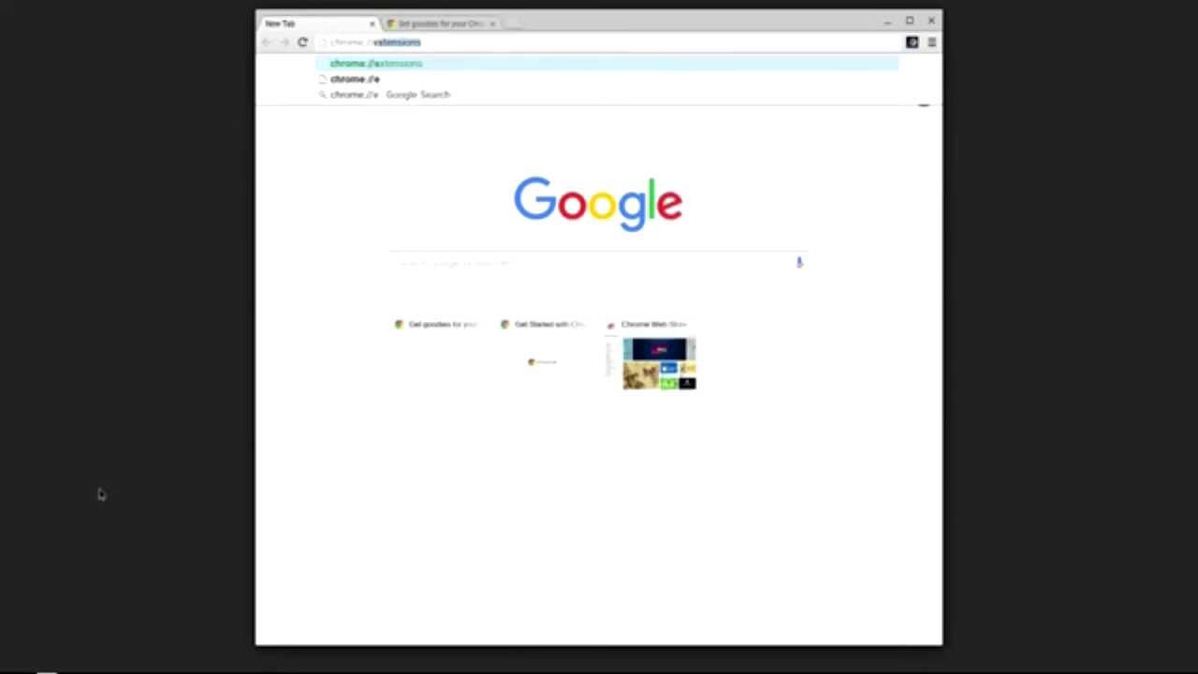
text(xtensions)
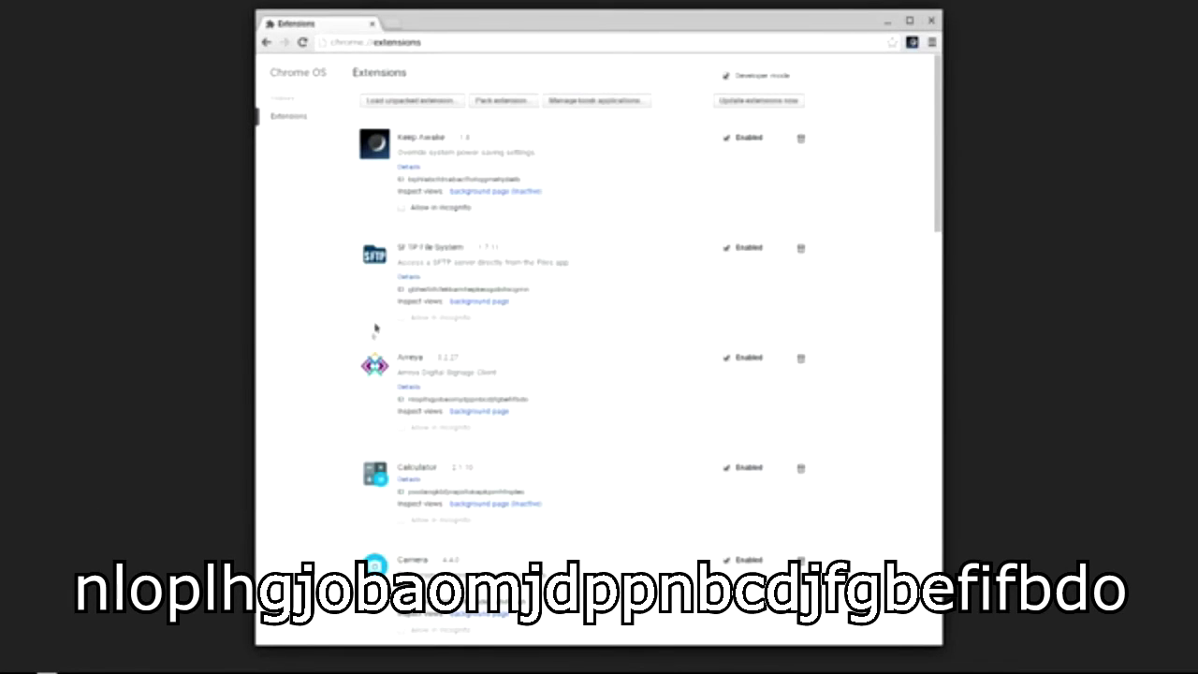
double_click(525, 400)
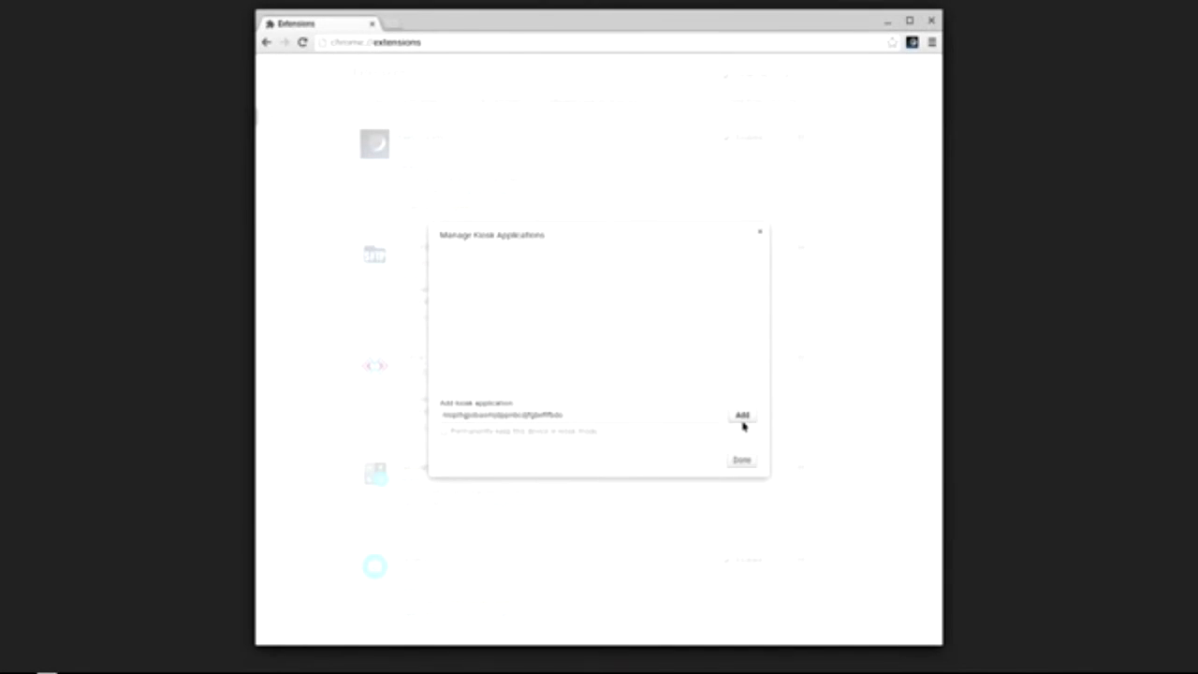
Add Arreya as a kiosk application set to auto-launch, then close the kiosk manager
click(744, 421)
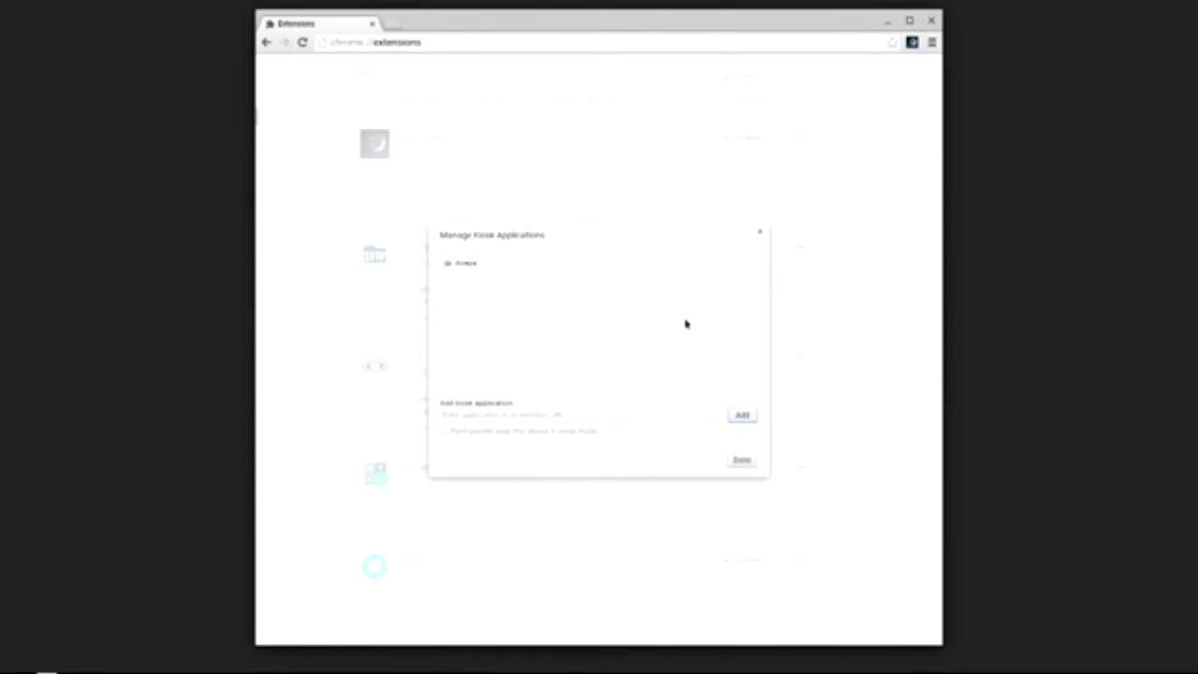
mouse_move(599, 263)
click(691, 271)
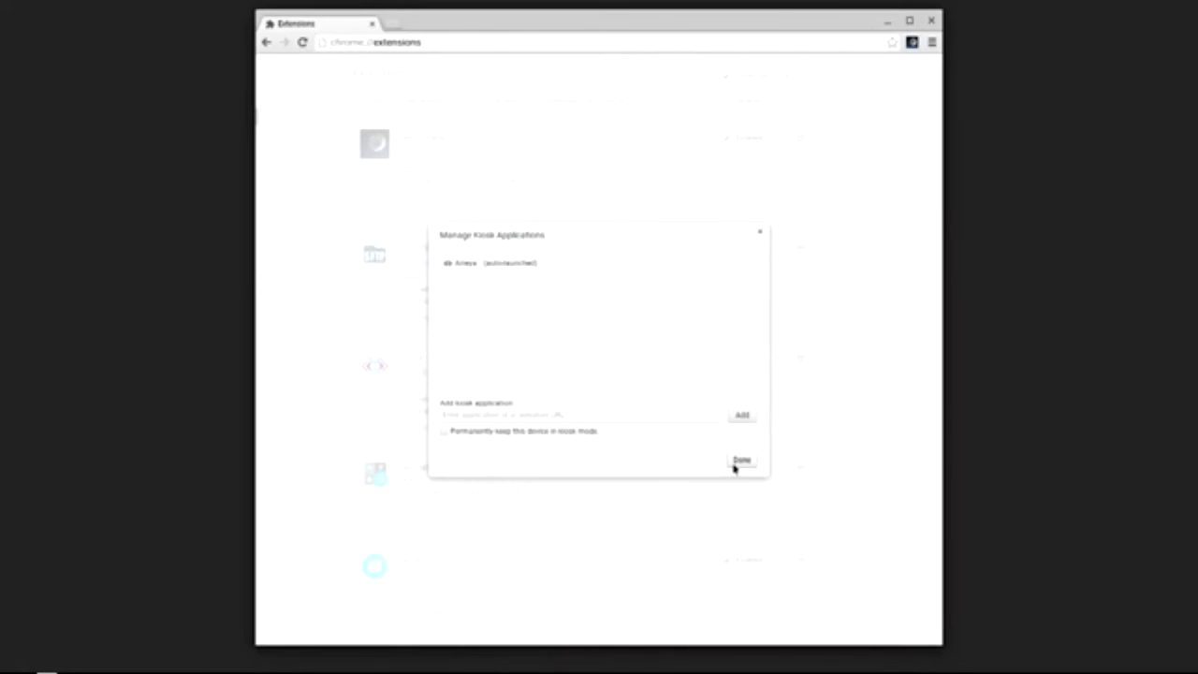
click(740, 461)
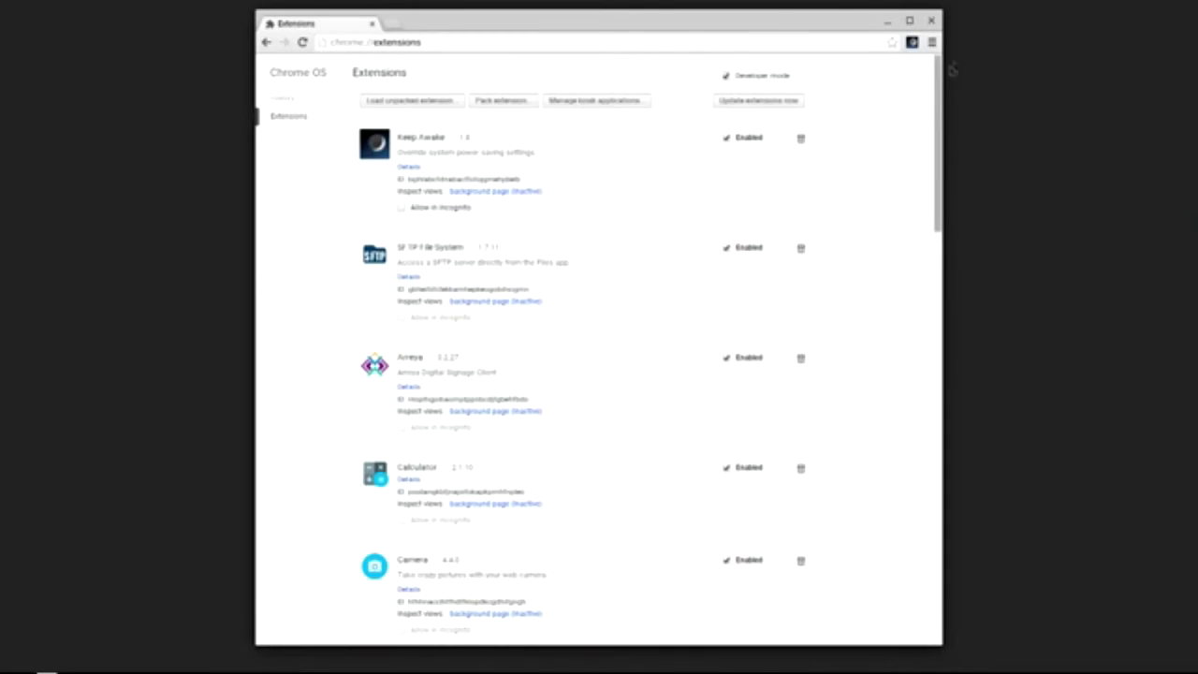
Close the Chrome extensions window and open the system status panel
click(932, 20)
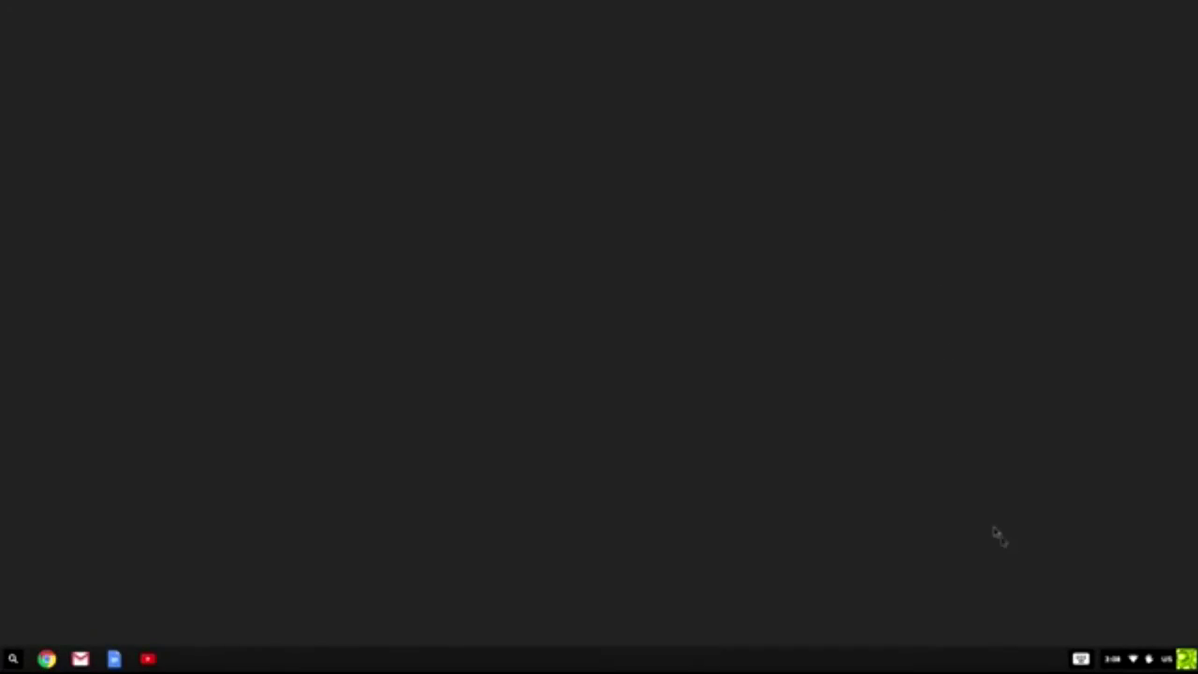
click(1151, 660)
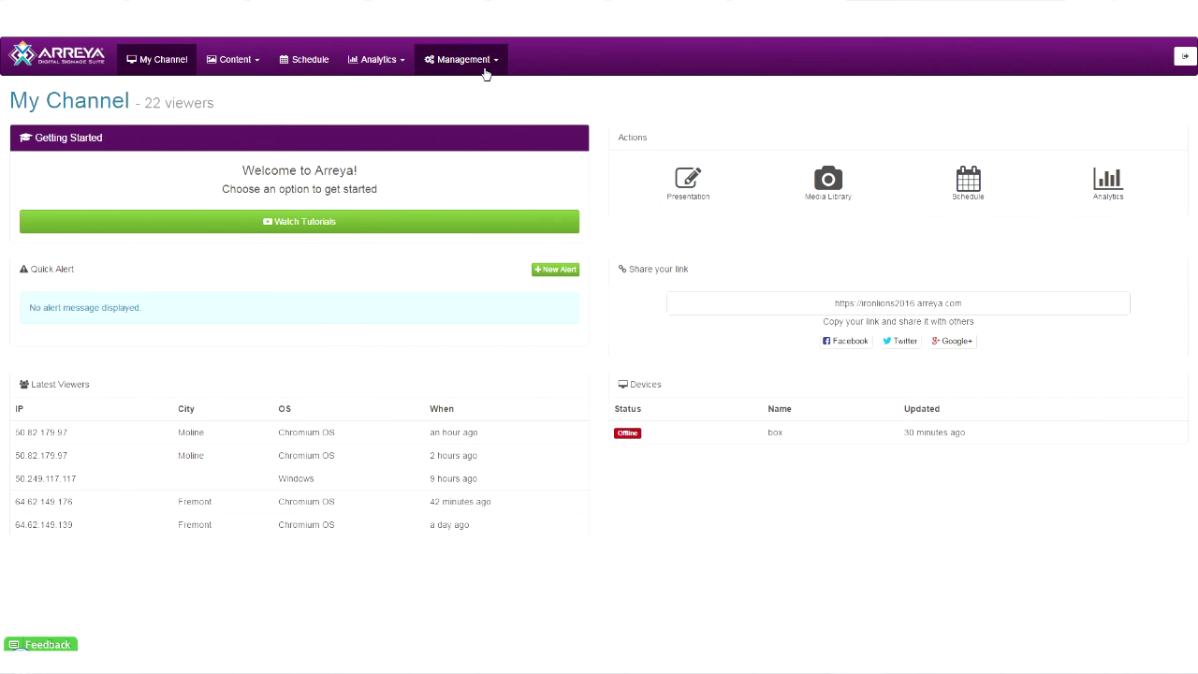
Under Management > Devices, add a device named 'front monitor' with its device code
click(482, 69)
click(459, 89)
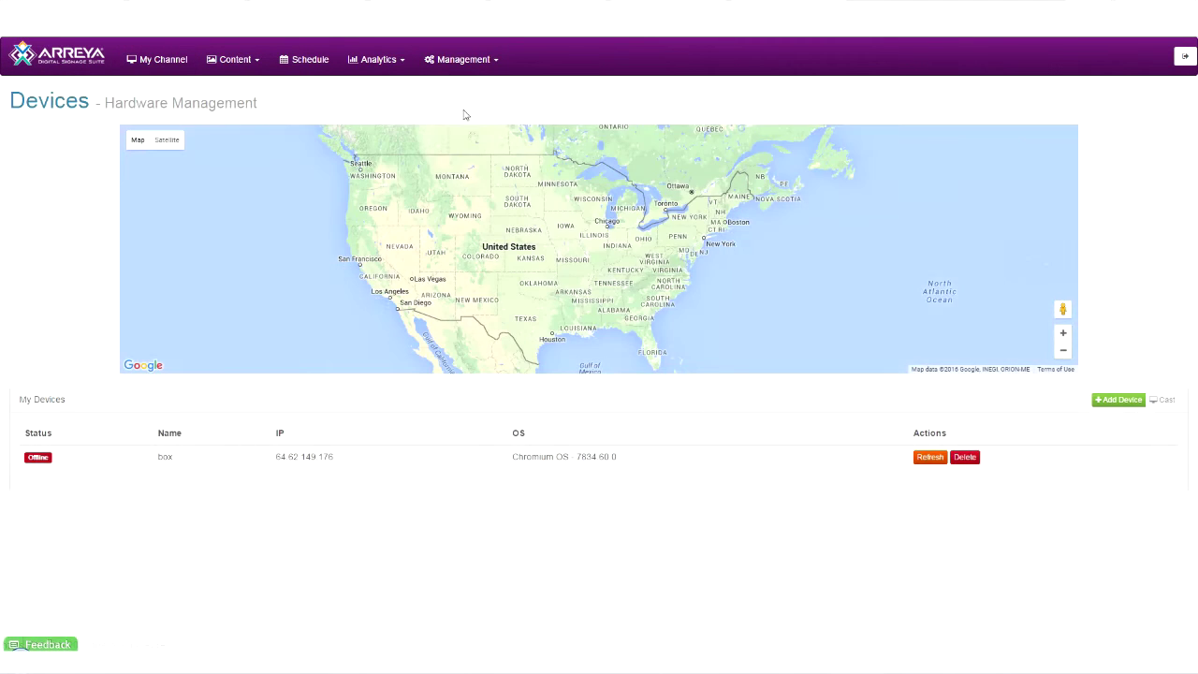
click(1118, 400)
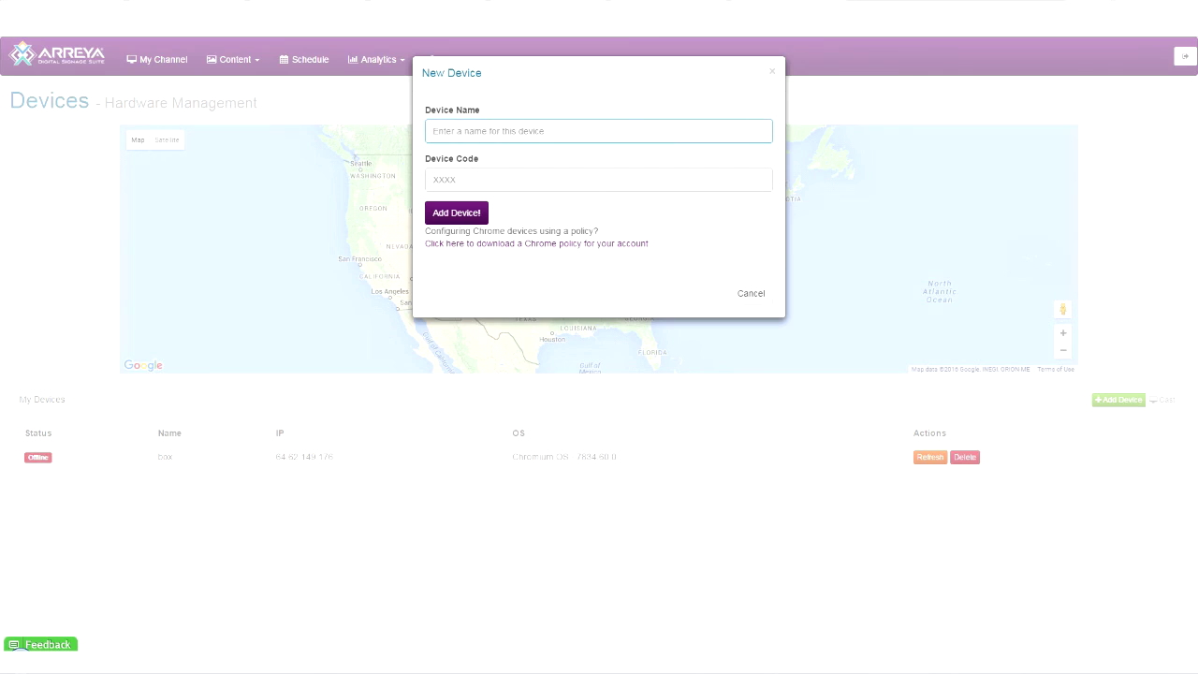
text(t monitor)
key(Tab)
text(fc5c)
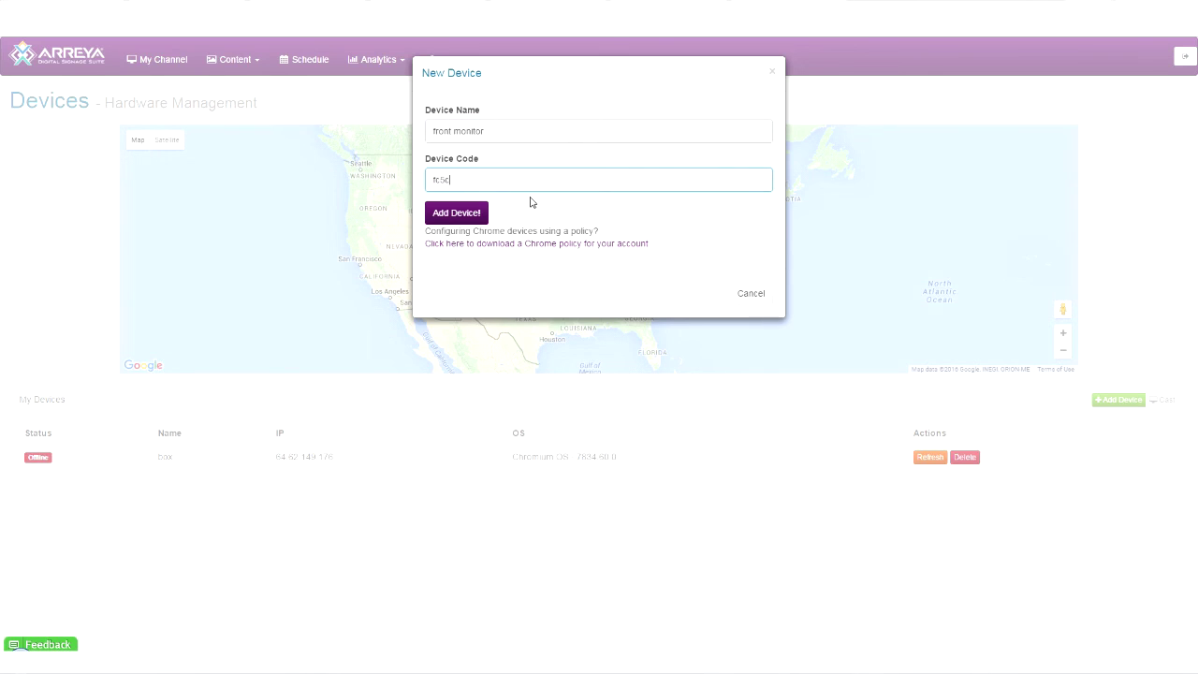
click(465, 216)
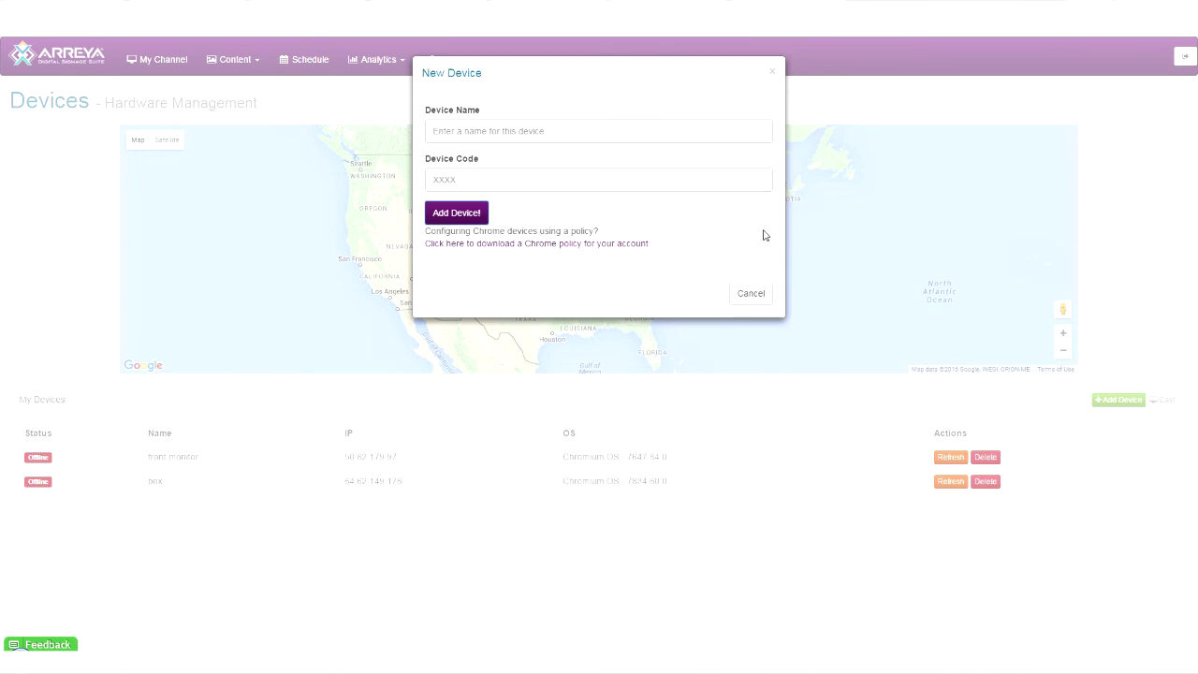
click(773, 72)
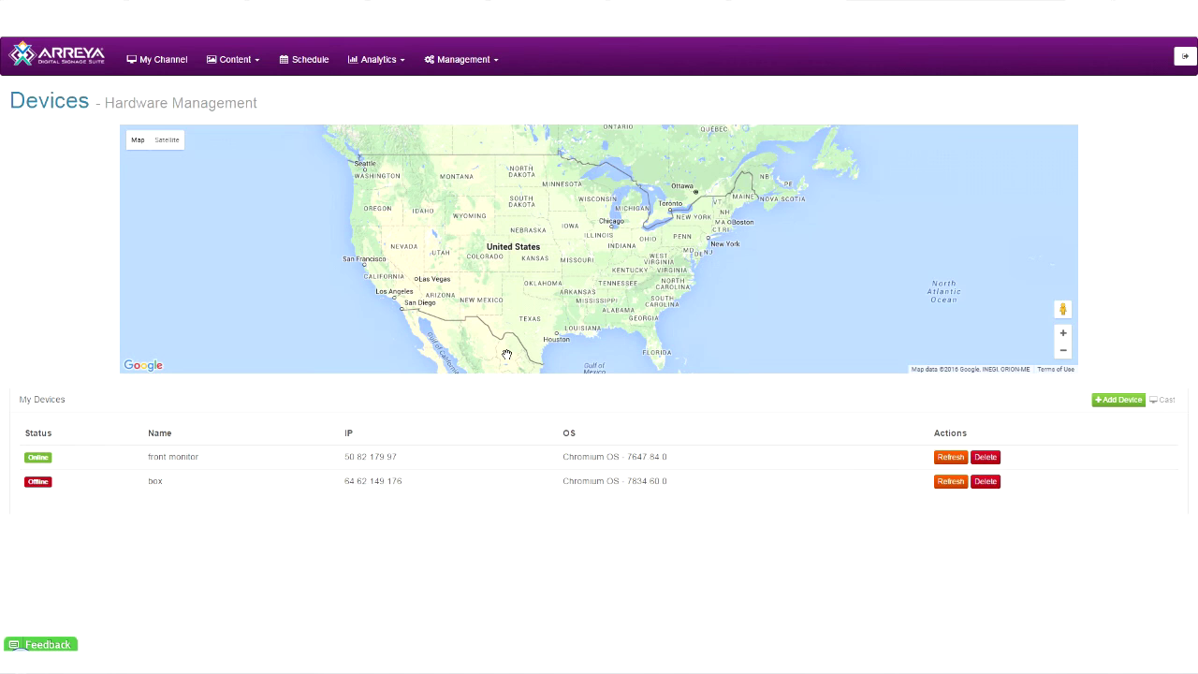